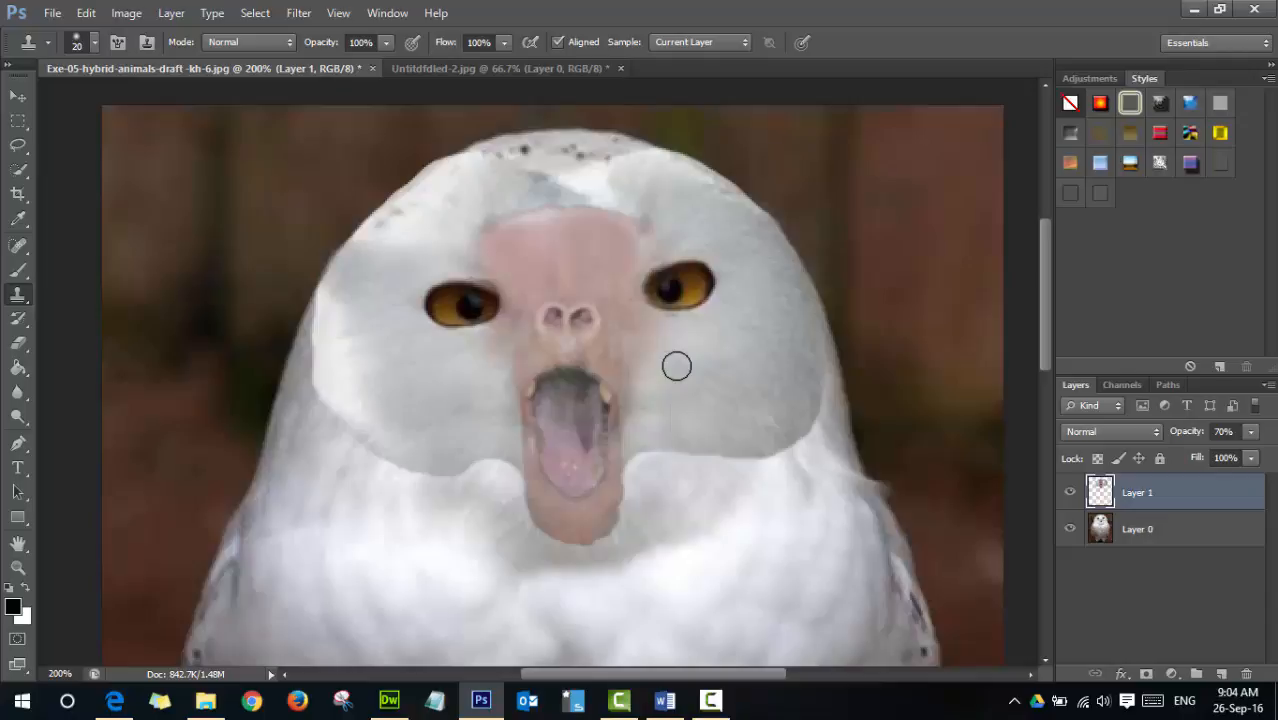
Set the opacity of Layer 1, the monkey face, to 100%
{"action": "left_click", "coordinate": [1251, 433]}
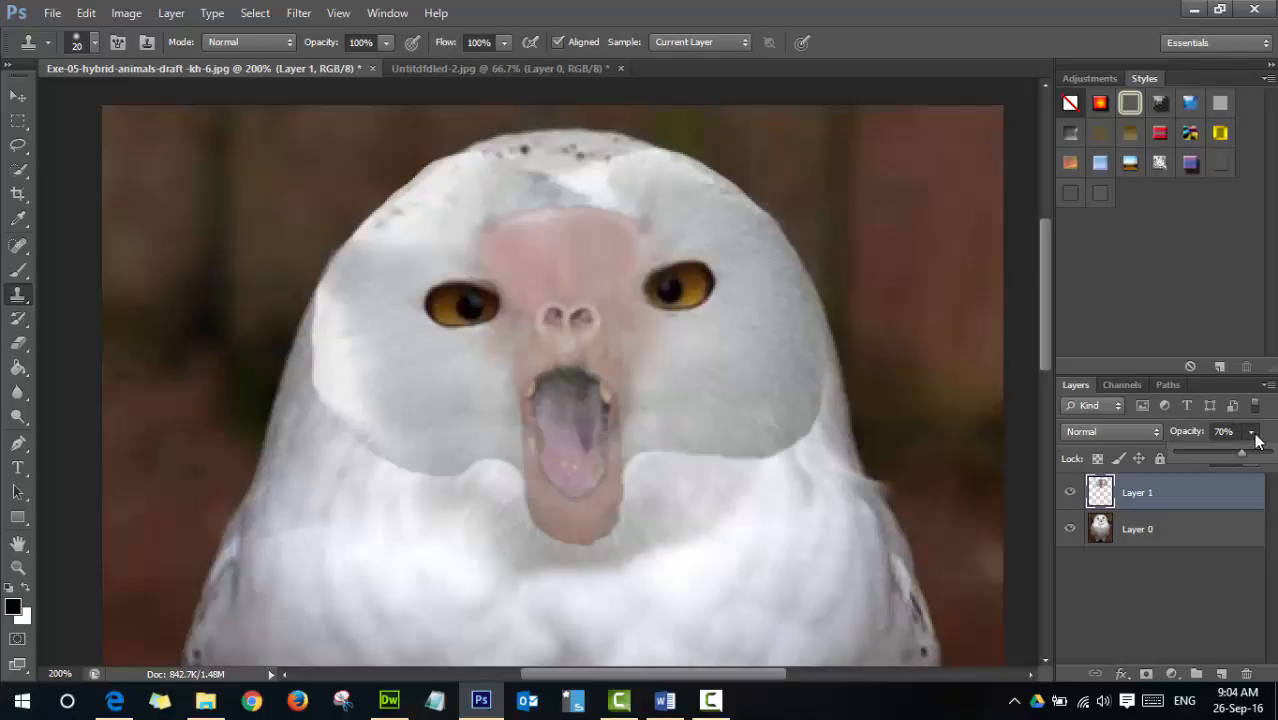
{"action": "left_click_drag", "start_coordinate": [1243, 458], "coordinate": [1270, 455]}
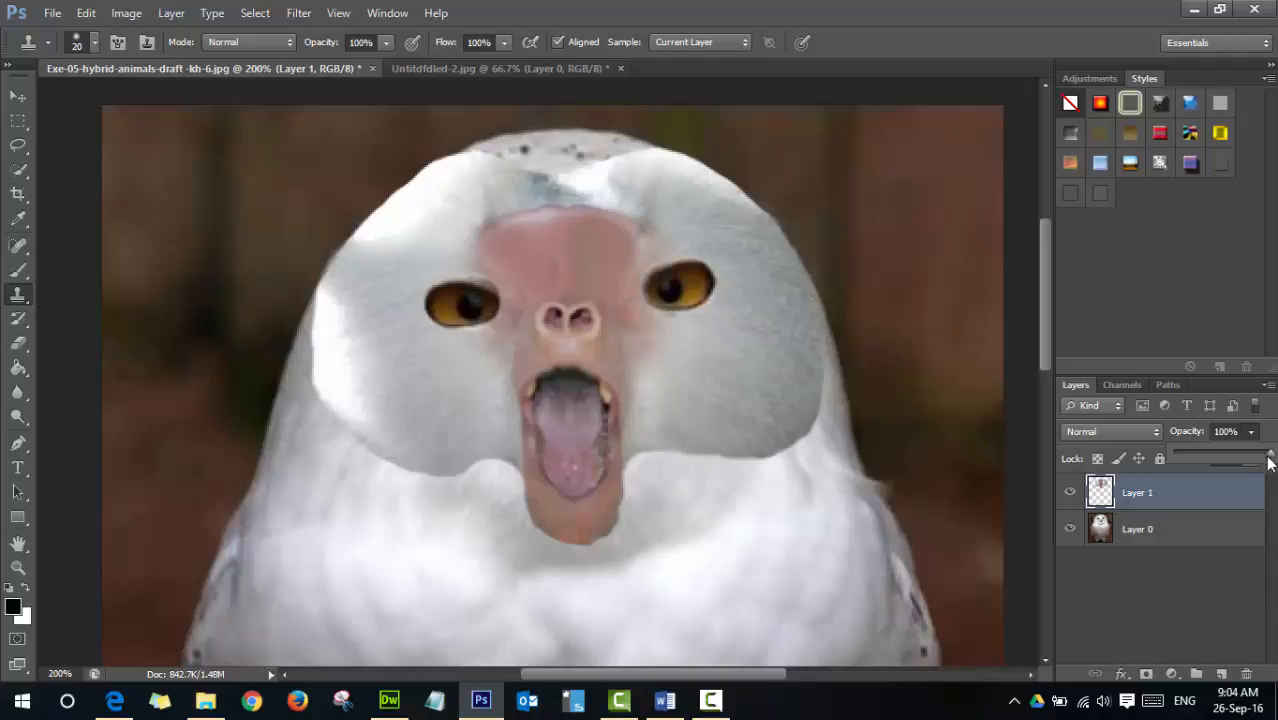
{"action": "left_click", "coordinate": [1057, 451]}
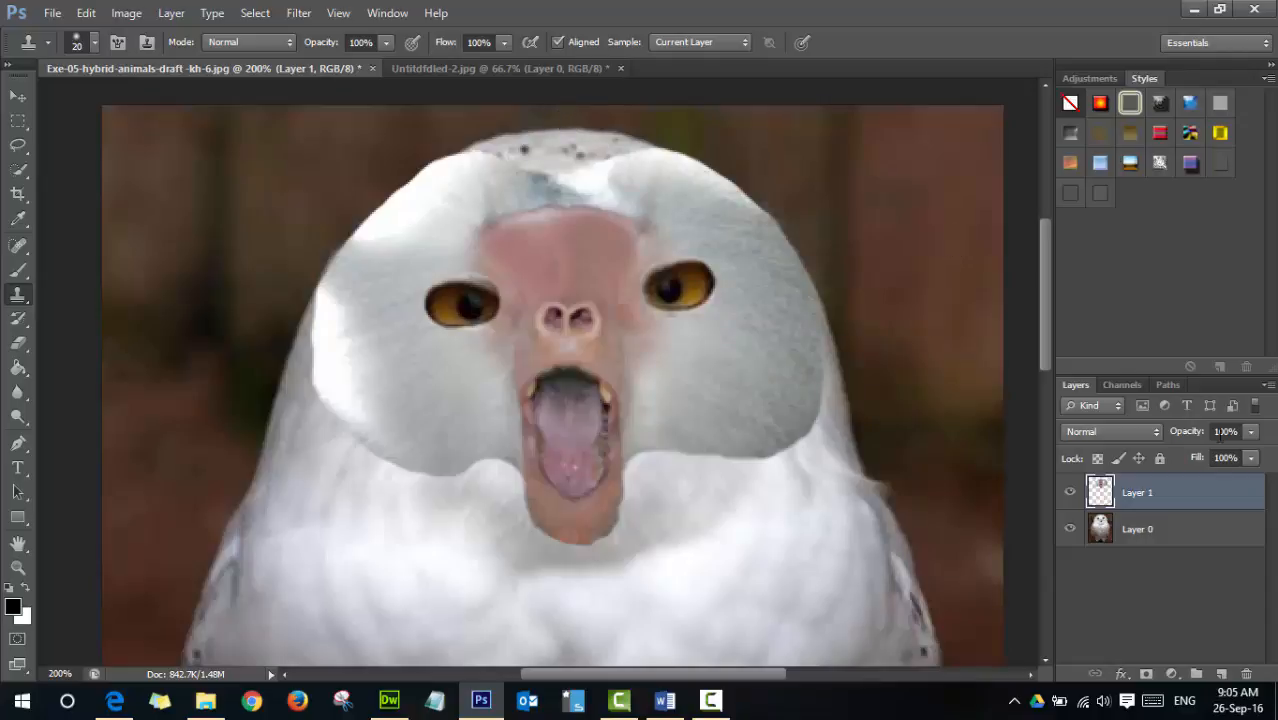
Make Layer 0, the owl photo, the active layer for retouching
{"action": "left_click", "coordinate": [1133, 532]}
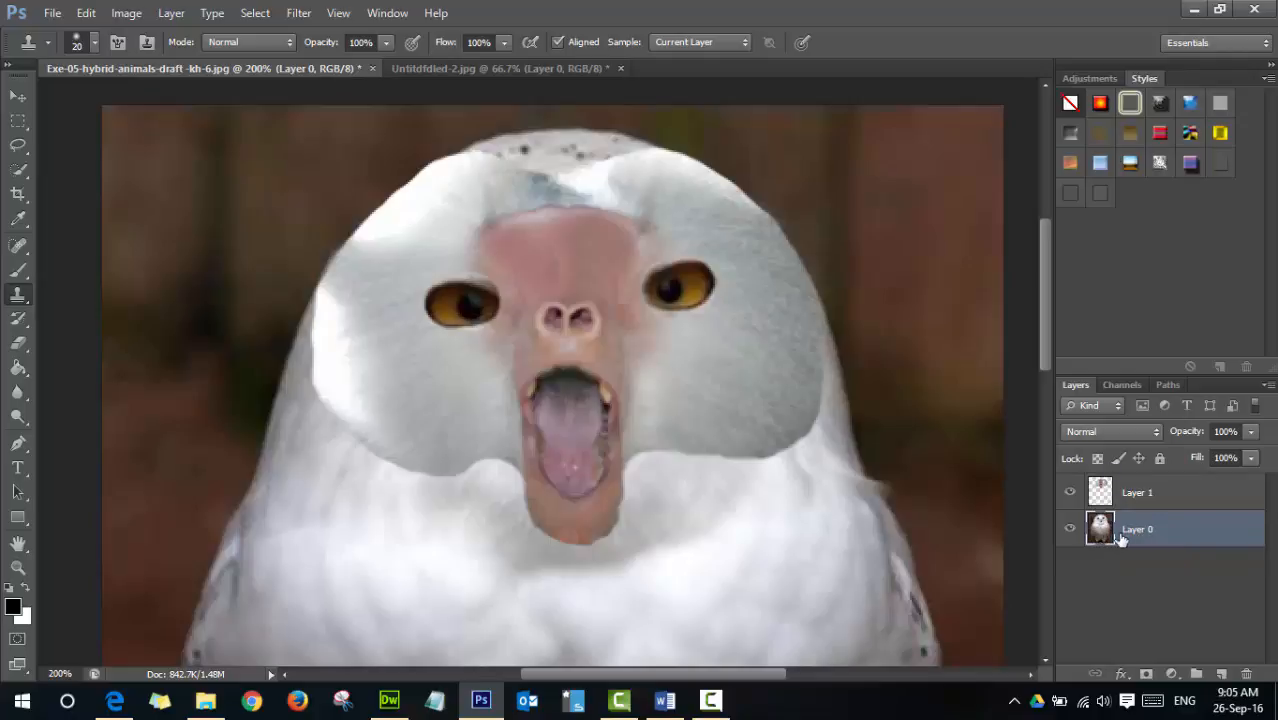
{"action": "left_click", "coordinate": [1136, 495]}
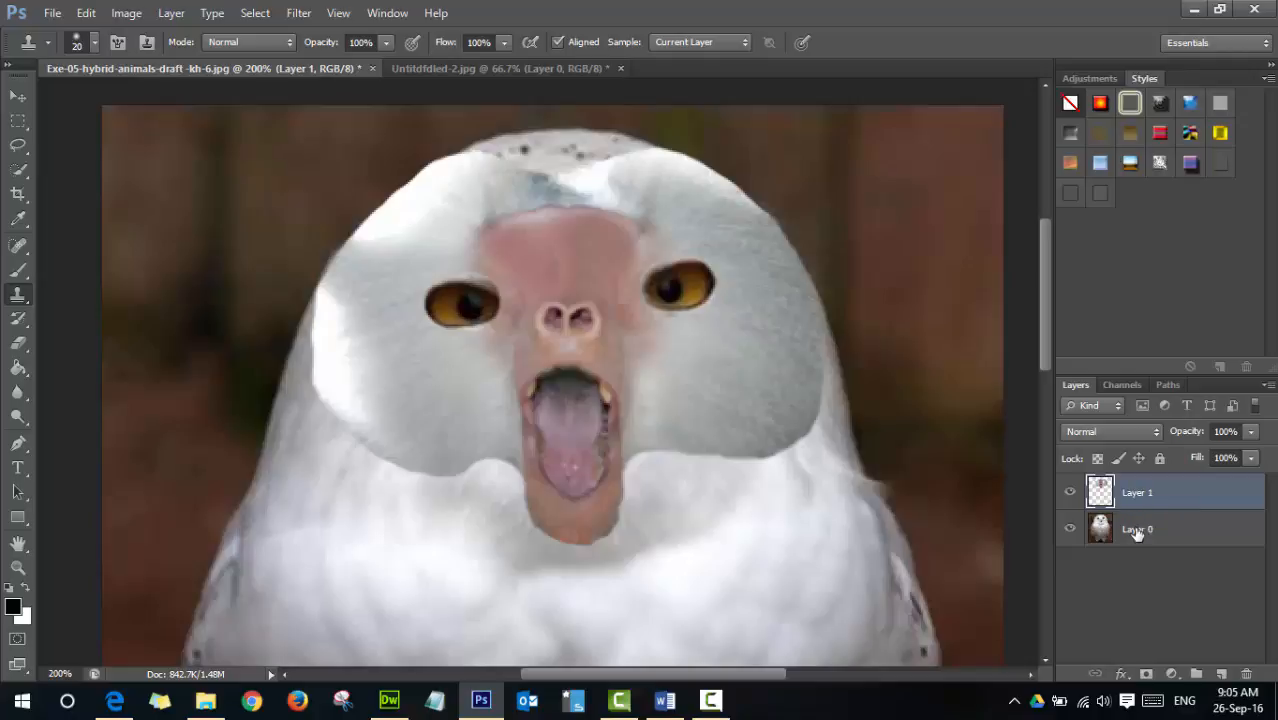
{"action": "left_click", "coordinate": [1137, 532]}
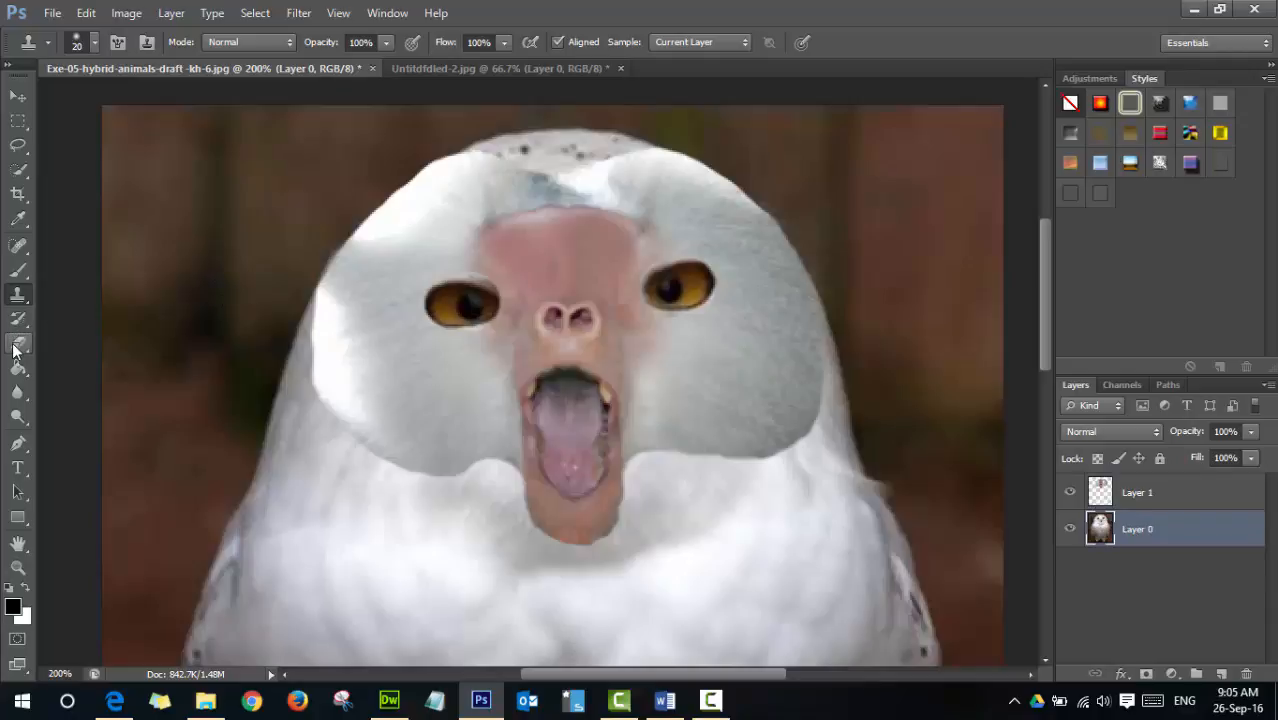
{"action": "left_click", "coordinate": [20, 346]}
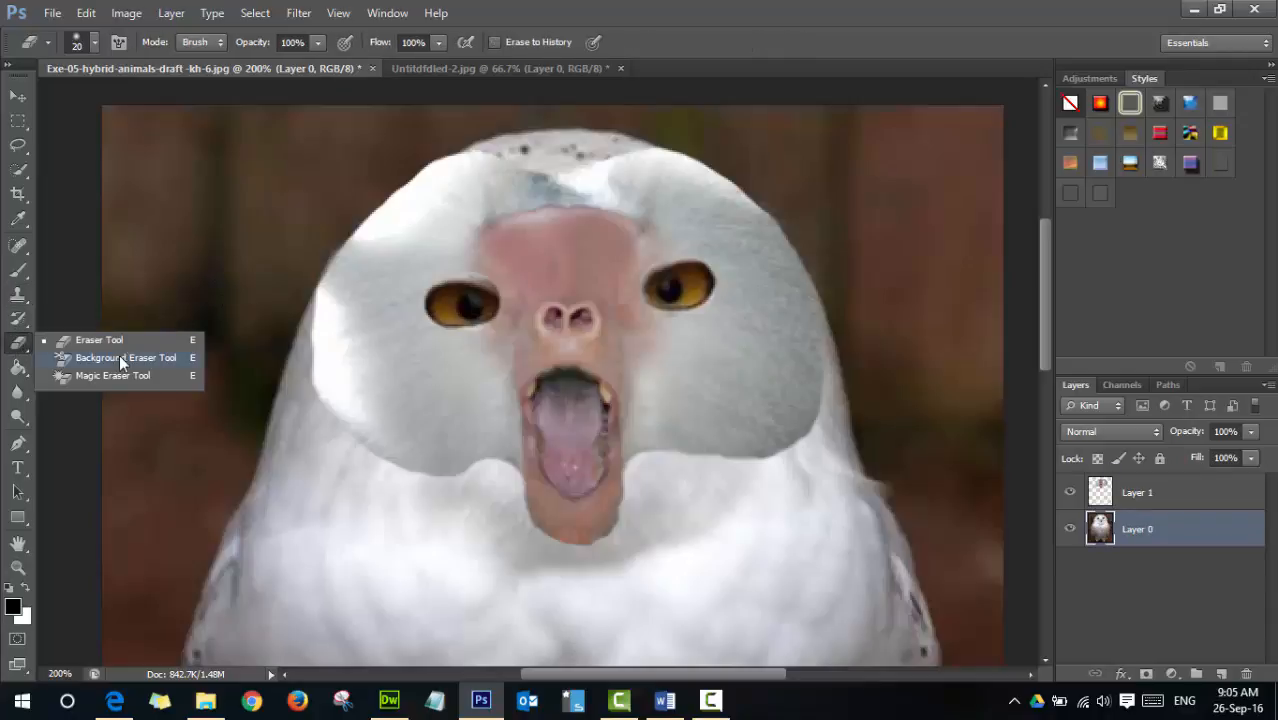
{"action": "left_click", "coordinate": [109, 340]}
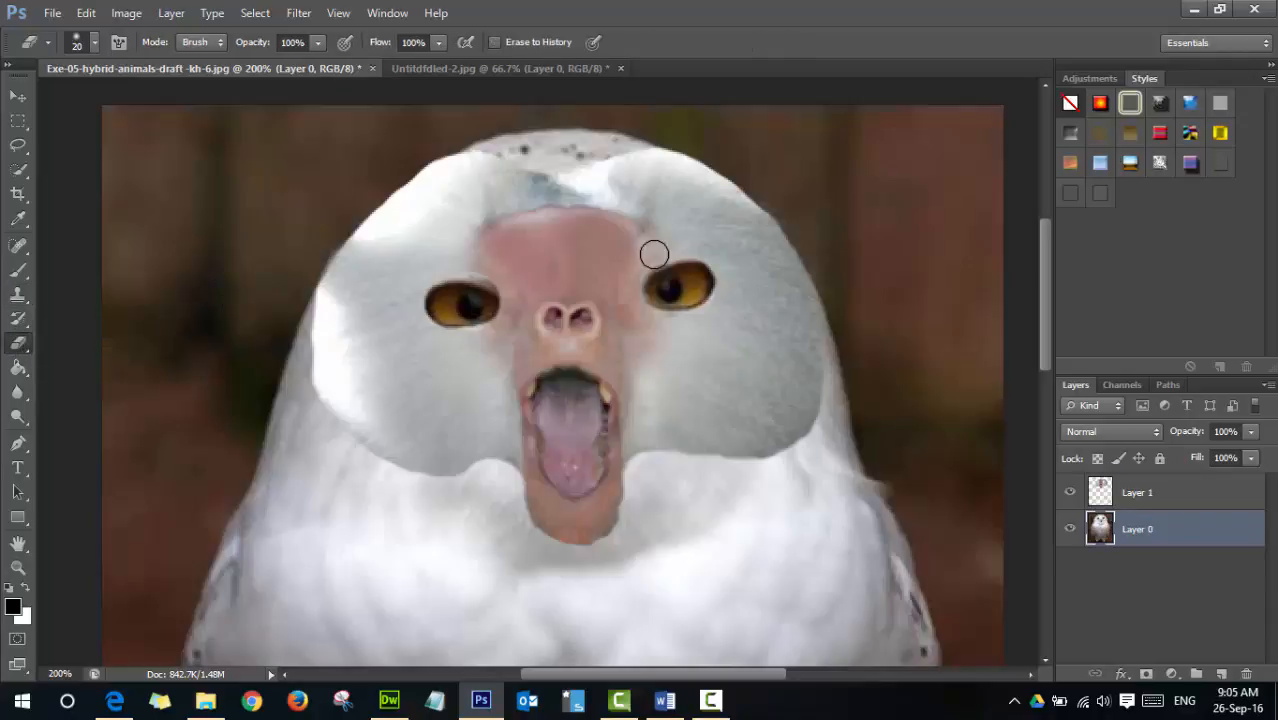
{"action": "right_click", "coordinate": [555, 263]}
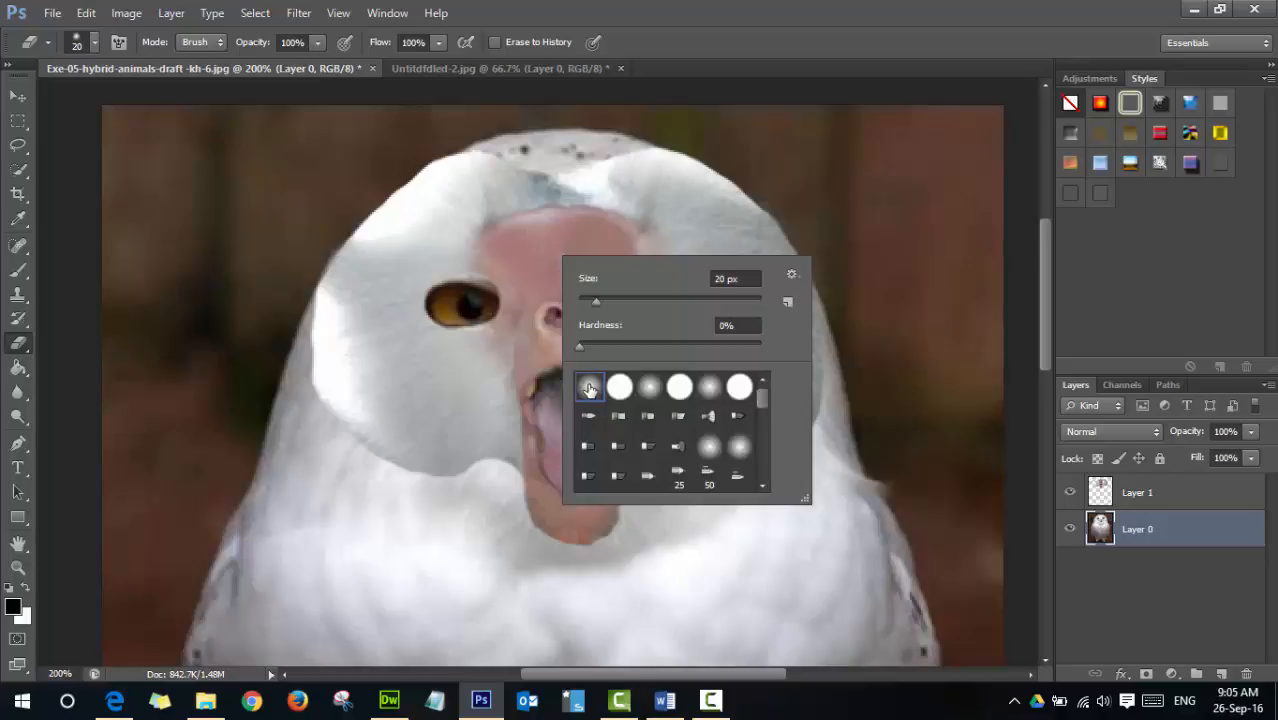
{"action": "double_click", "coordinate": [590, 388]}
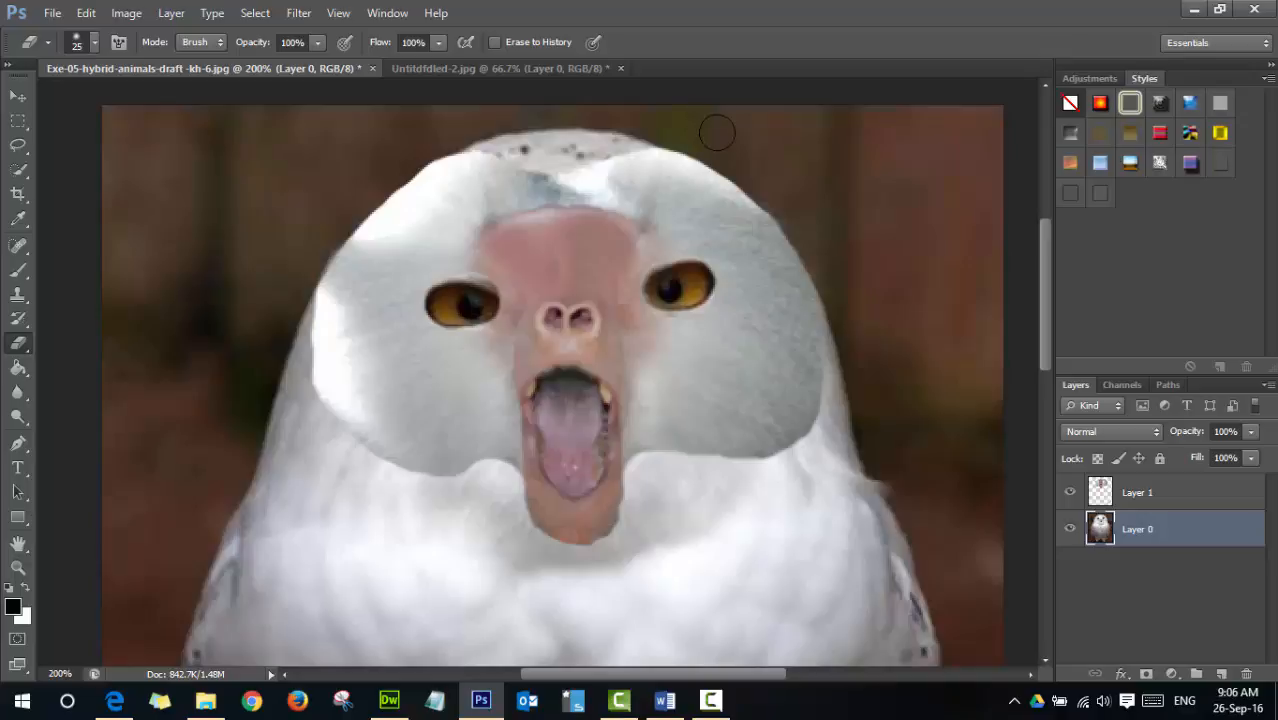
Clone sampled background over the owl's original crown above the pasted face, using the Clone Stamp with a soft round 20 px brush
{"action": "left_click", "coordinate": [18, 296]}
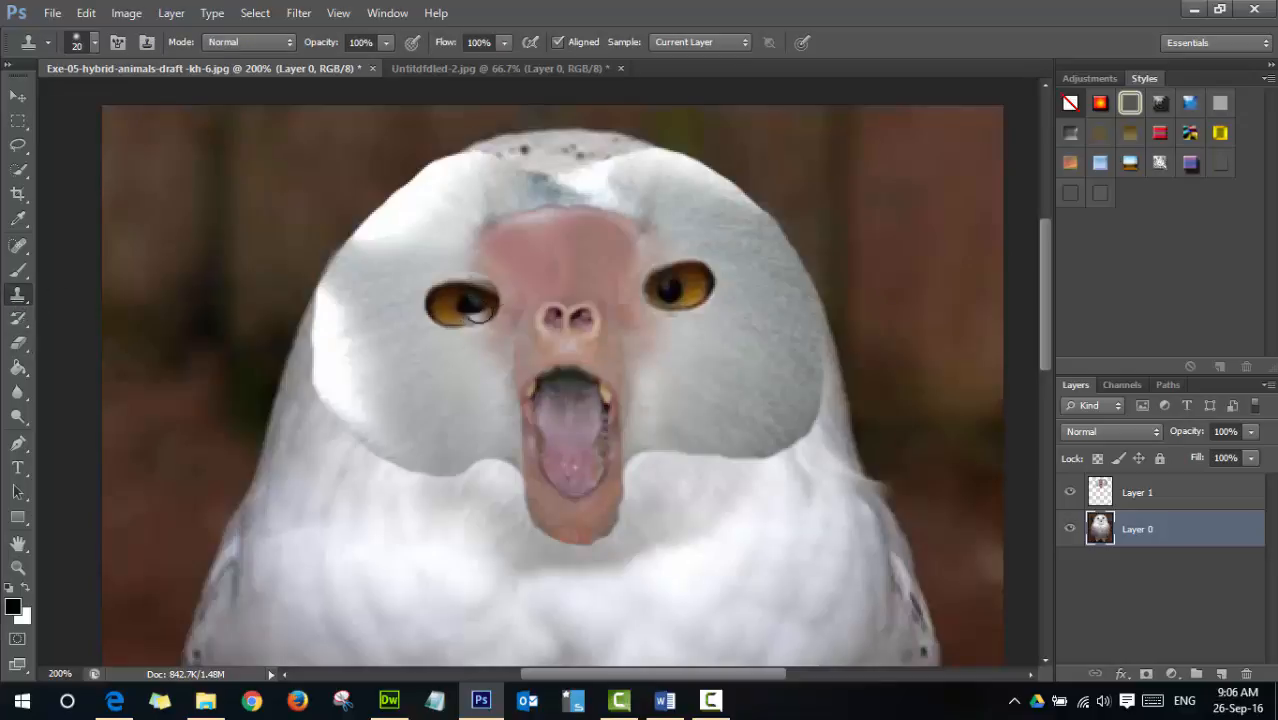
{"action": "right_click", "coordinate": [500, 288]}
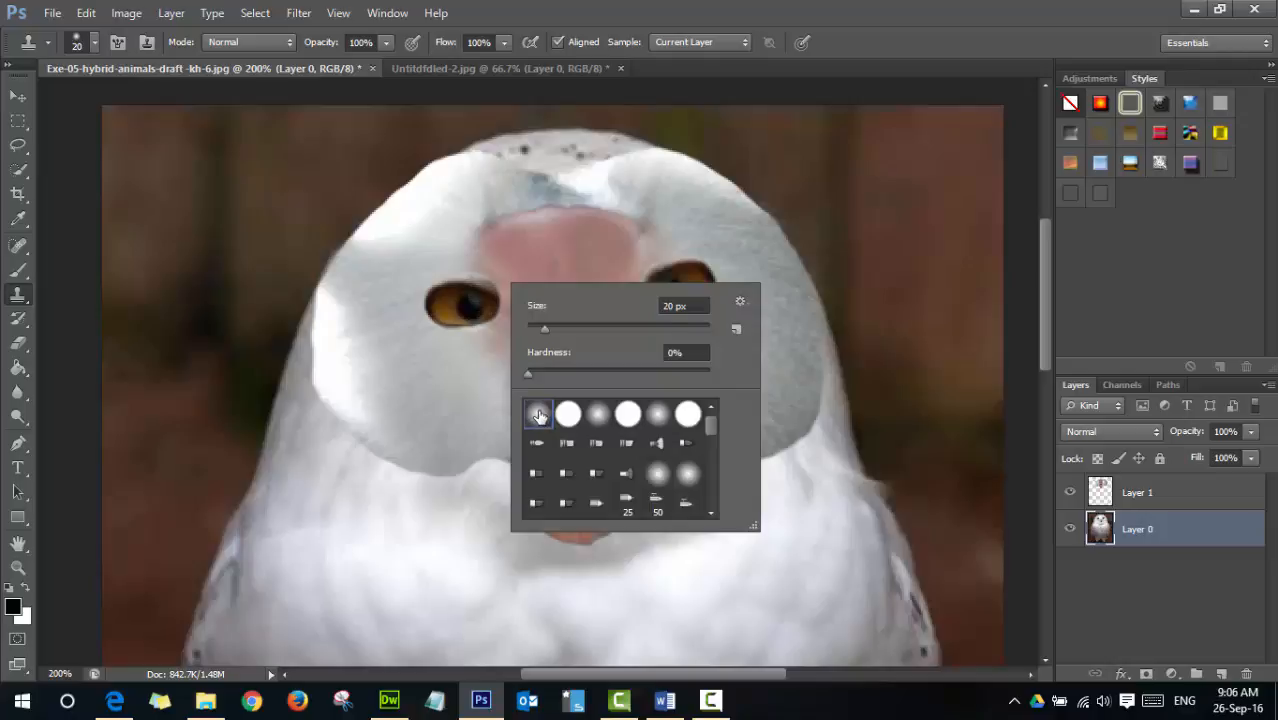
{"action": "left_click", "coordinate": [538, 416]}
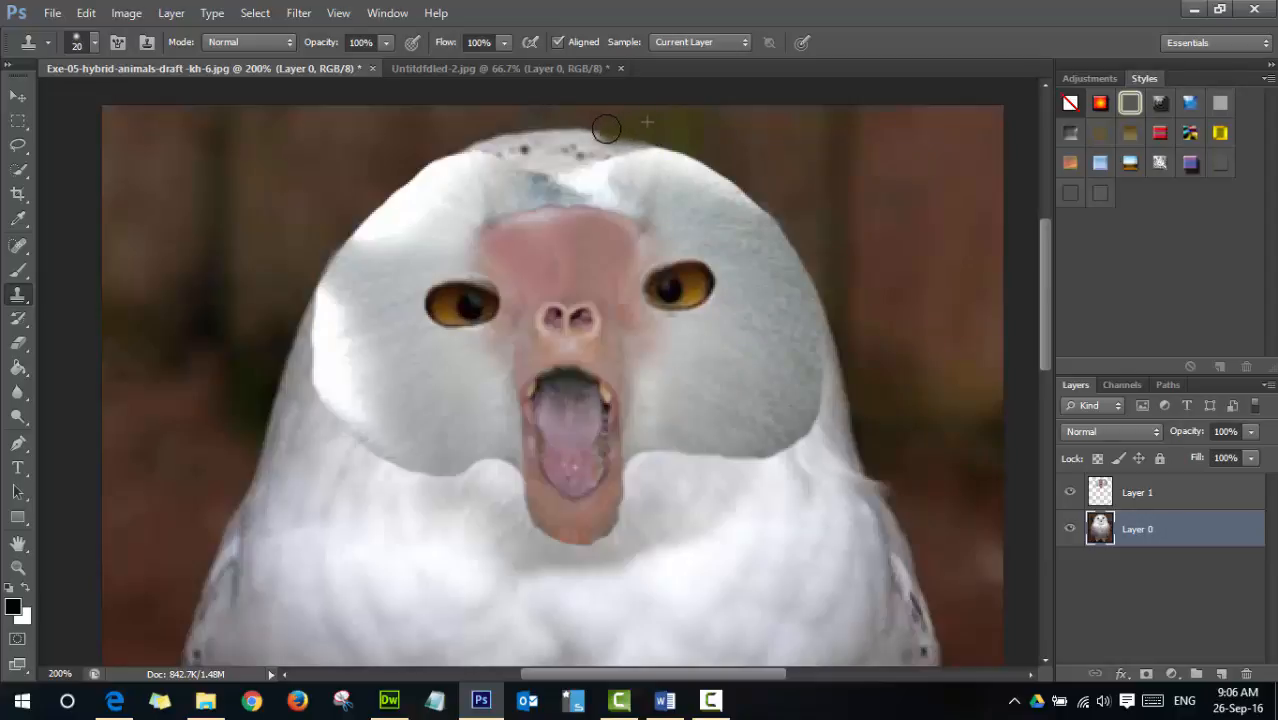
{"action": "left_click_drag", "start_coordinate": [574, 130], "coordinate": [631, 133]}
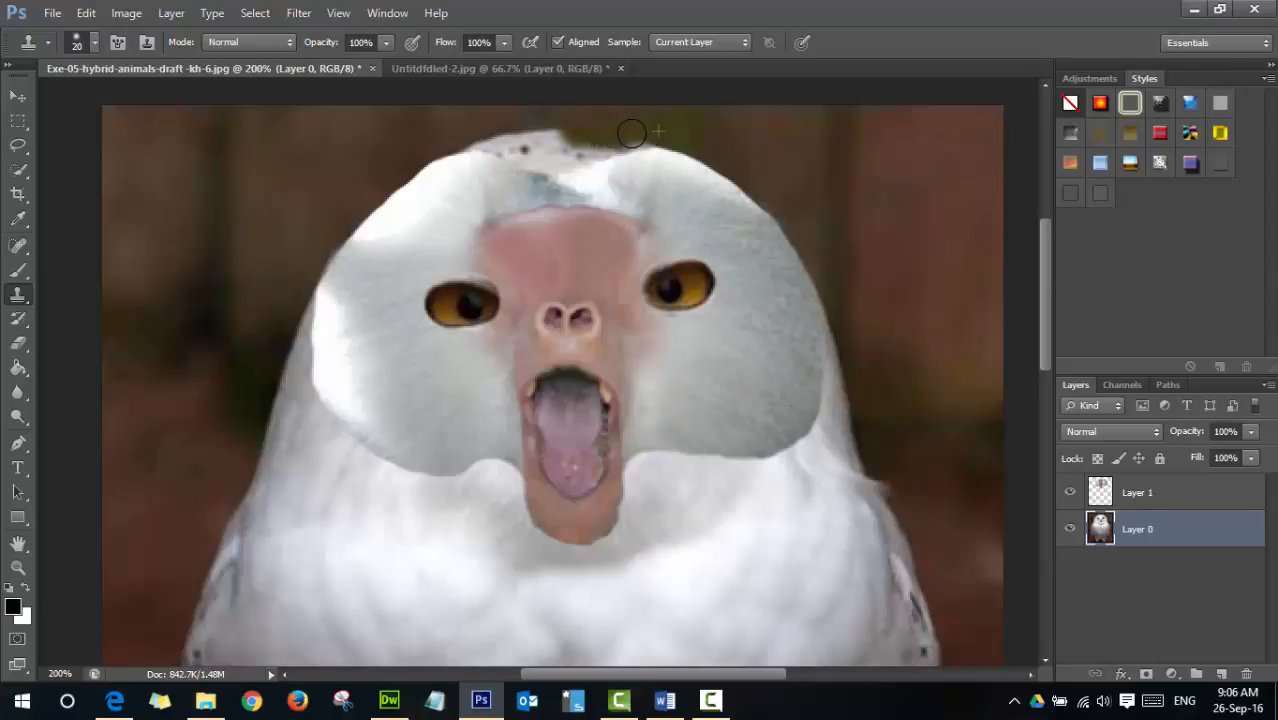
{"action": "left_click", "coordinate": [698, 127], "text": "alt"}
{"action": "mouse_move", "coordinate": [562, 143]}
{"action": "left_mouse_down"}
{"action": "mouse_move", "coordinate": [533, 137]}
{"action": "mouse_move", "coordinate": [644, 132]}
{"action": "left_mouse_up"}
{"action": "left_click", "coordinate": [596, 129], "text": "alt"}
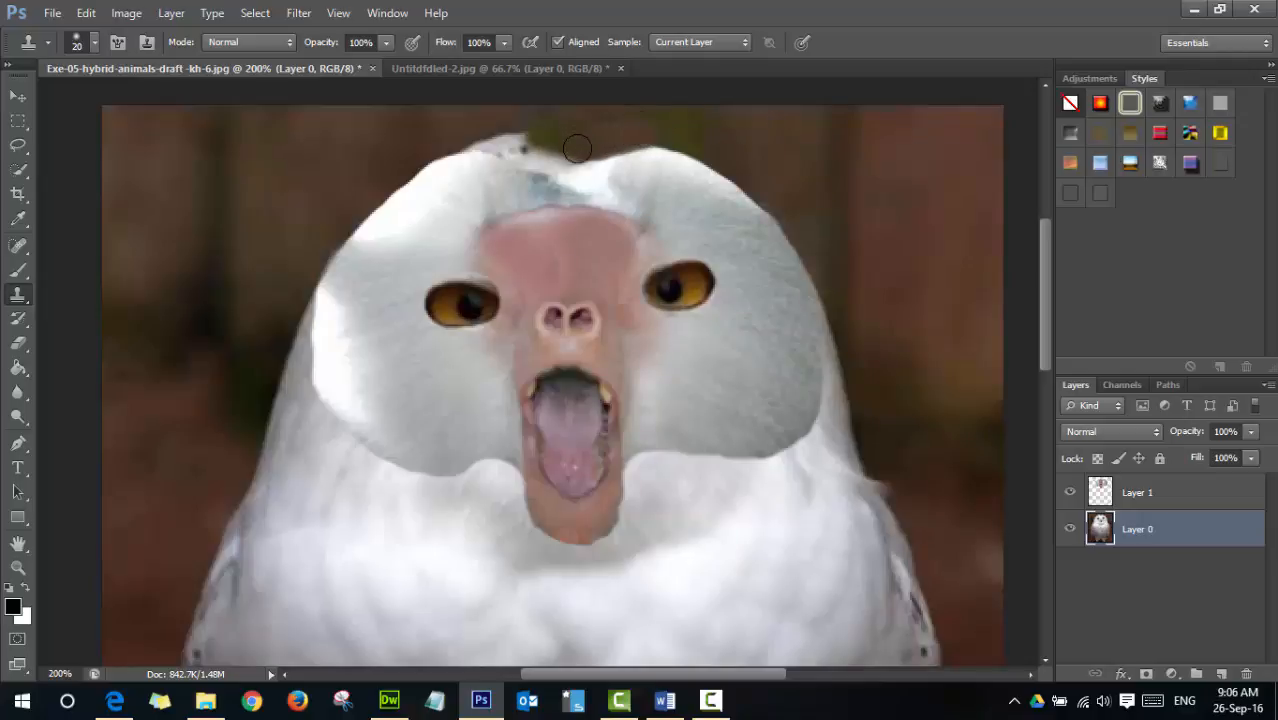
{"action": "mouse_move", "coordinate": [569, 153]}
{"action": "left_mouse_down"}
{"action": "mouse_move", "coordinate": [522, 137]}
{"action": "mouse_move", "coordinate": [578, 127]}
{"action": "mouse_move", "coordinate": [507, 132]}
{"action": "mouse_move", "coordinate": [521, 151]}
{"action": "mouse_move", "coordinate": [564, 154]}
{"action": "mouse_move", "coordinate": [566, 120]}
{"action": "mouse_move", "coordinate": [534, 153]}
{"action": "mouse_move", "coordinate": [590, 143]}
{"action": "left_mouse_up"}
{"action": "mouse_move", "coordinate": [514, 133]}
{"action": "left_mouse_down"}
{"action": "mouse_move", "coordinate": [465, 135]}
{"action": "mouse_move", "coordinate": [547, 155]}
{"action": "mouse_move", "coordinate": [577, 148]}
{"action": "mouse_move", "coordinate": [478, 138]}
{"action": "left_mouse_up"}
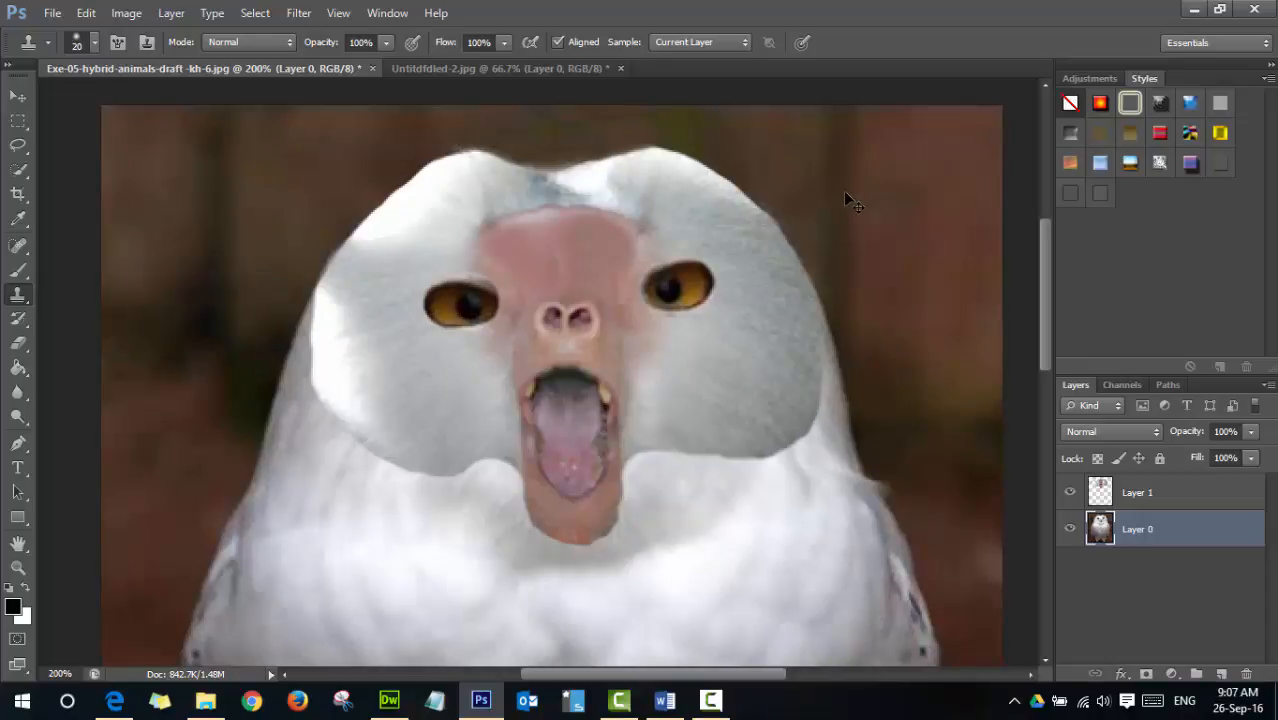
Duplicate Layer 1 within the same document, keeping the suggested copy name
{"action": "key", "text": "ctrl+minus"}
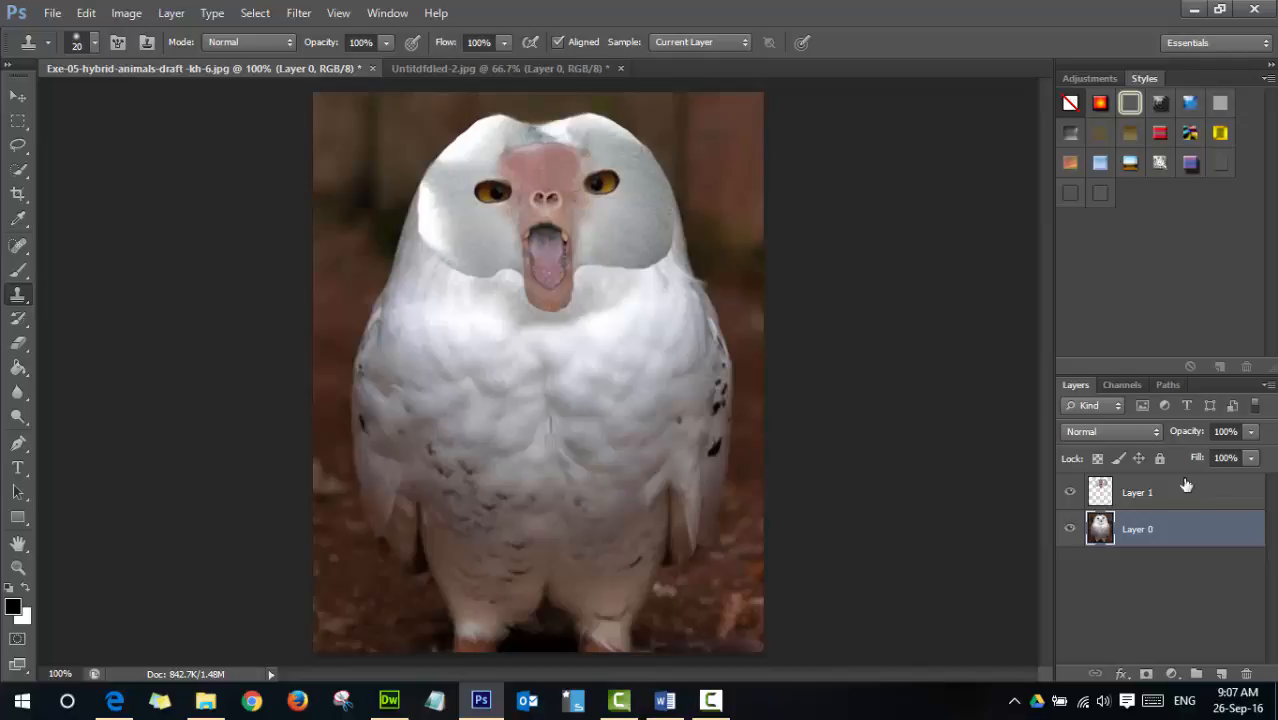
{"action": "left_click", "coordinate": [1101, 494]}
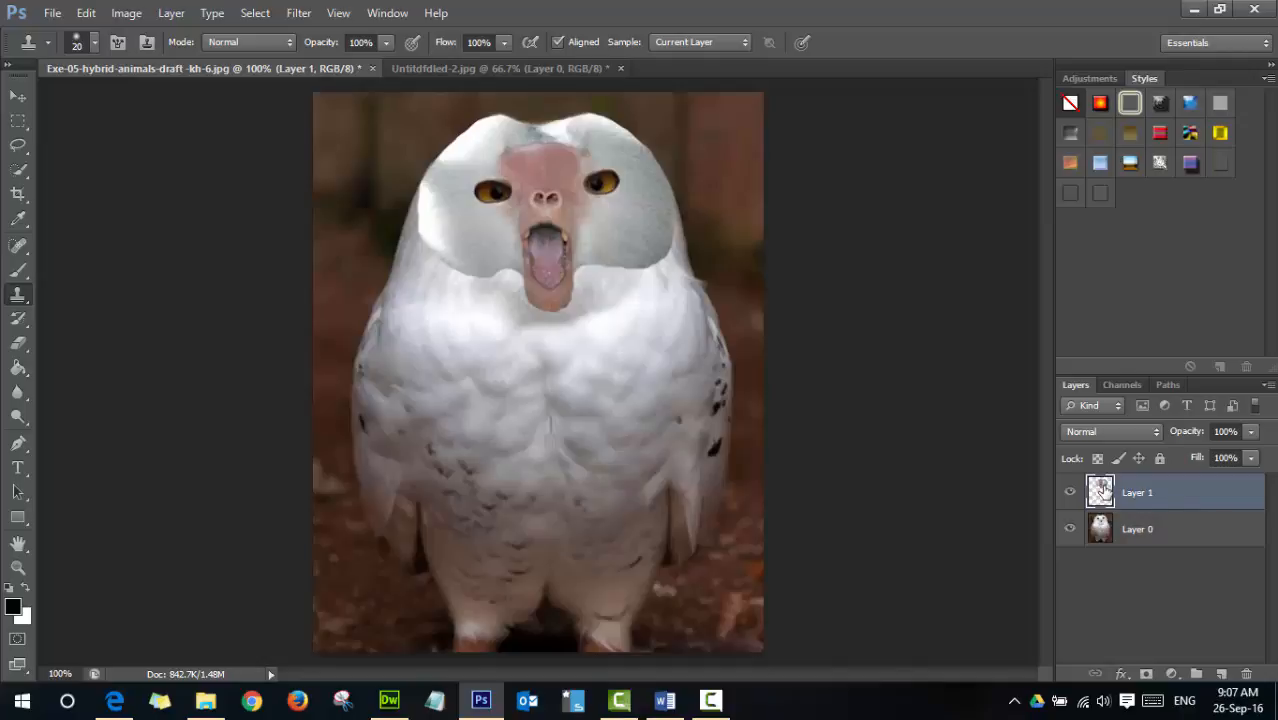
{"action": "right_click", "coordinate": [1150, 490]}
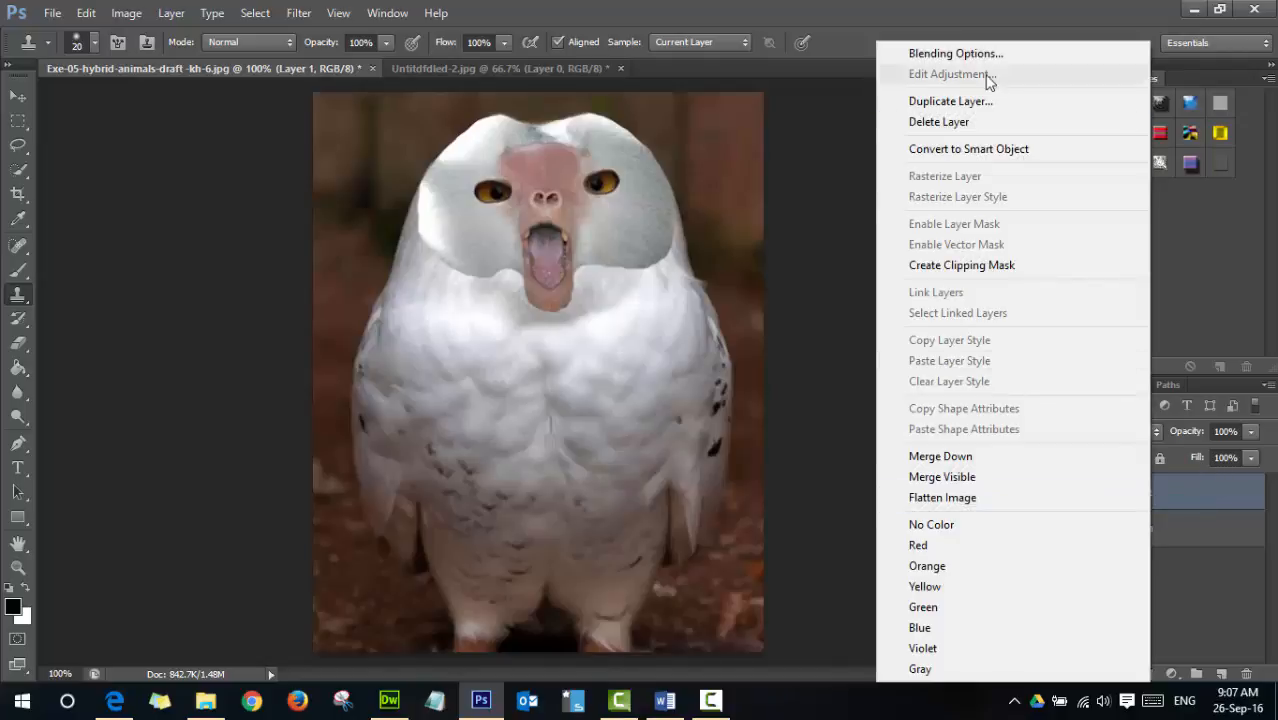
{"action": "left_click", "coordinate": [970, 104]}
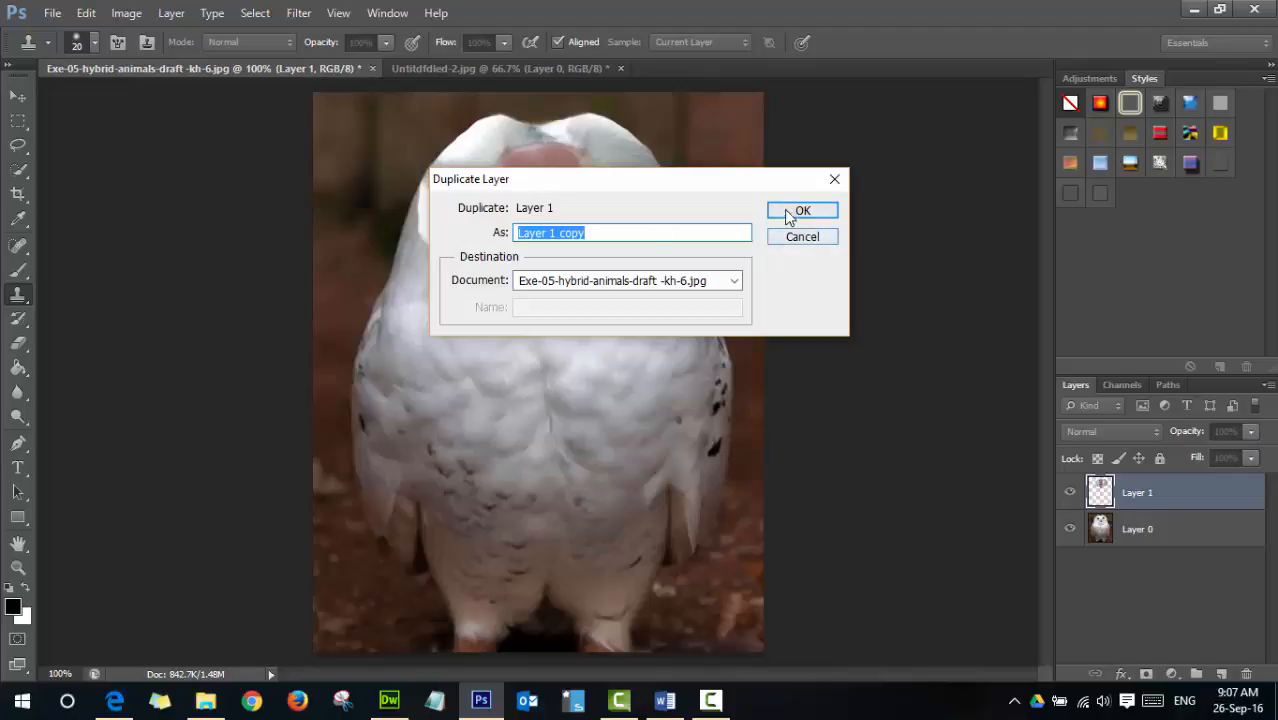
{"action": "left_click", "coordinate": [806, 216]}
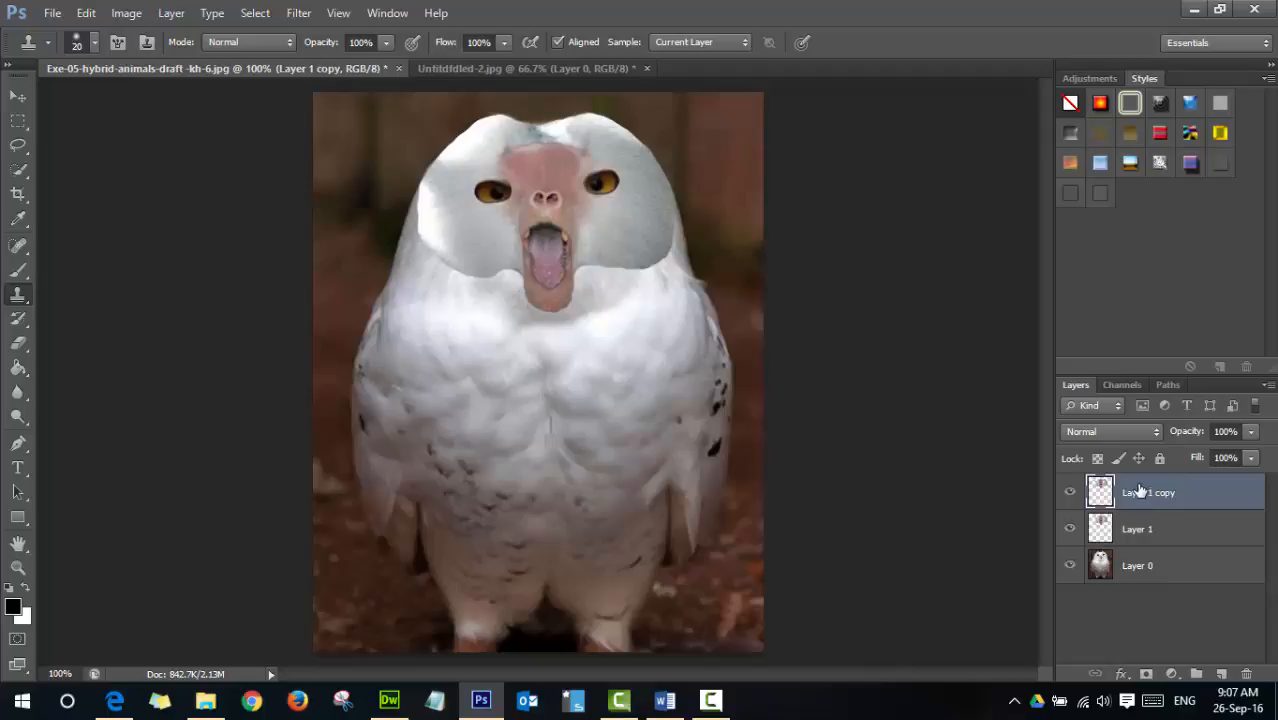
Set the opacity of the duplicated face layer to 50%
{"action": "left_click", "coordinate": [1250, 432]}
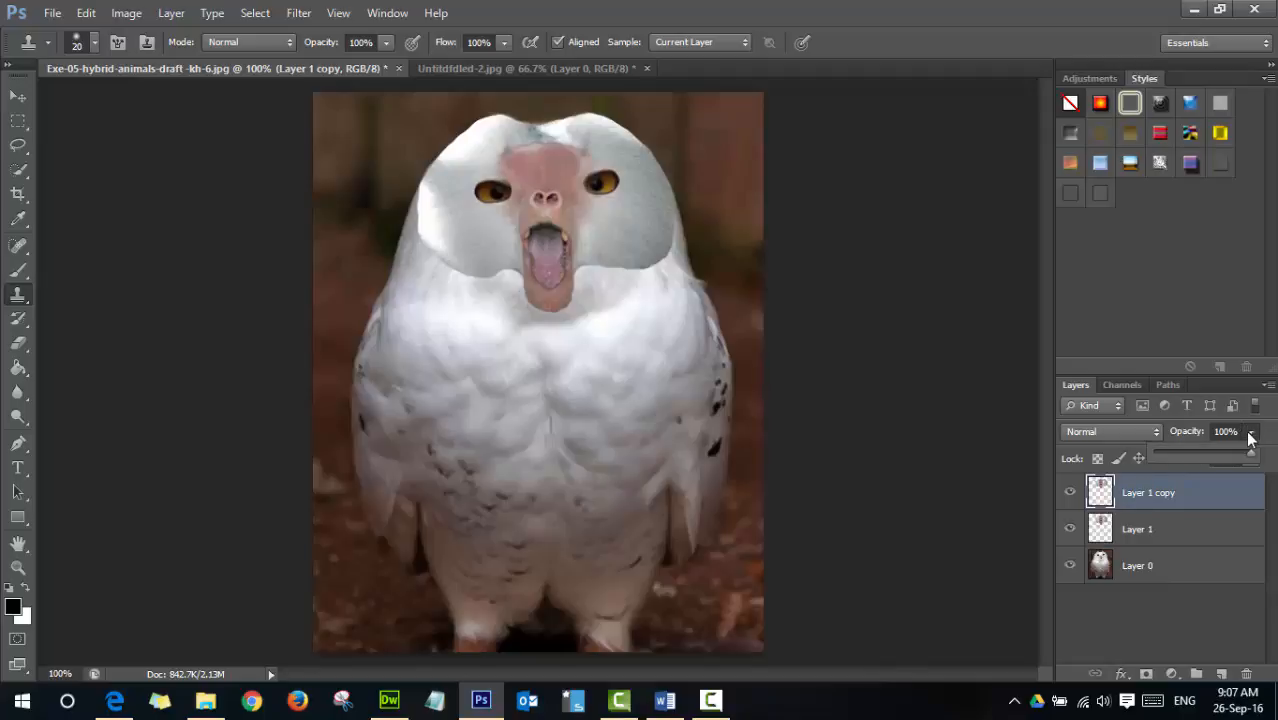
{"action": "left_click", "coordinate": [1201, 453]}
{"action": "left_click", "coordinate": [1223, 432]}
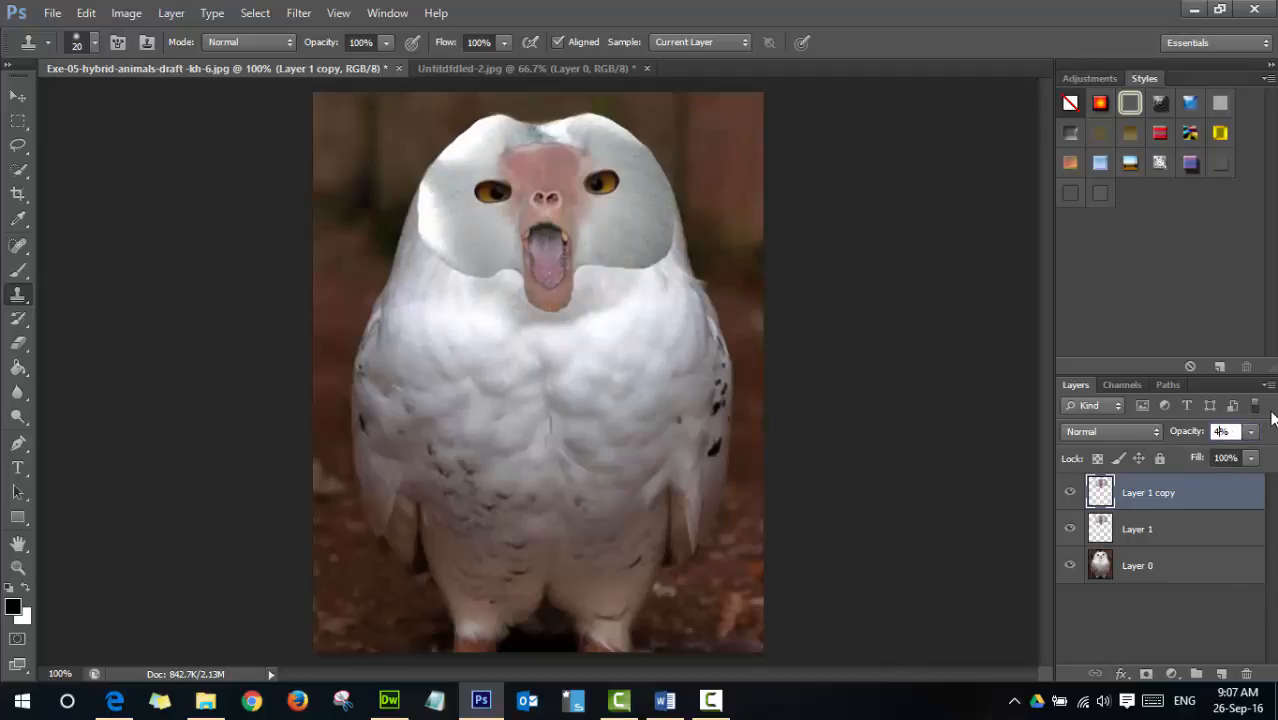
{"action": "type", "text": "50"}
{"action": "key", "text": "Return"}
Change the blend mode of the duplicated face layer to Hard Light and undo the stray clone stamp on the mouth
{"action": "left_click", "coordinate": [1156, 432]}
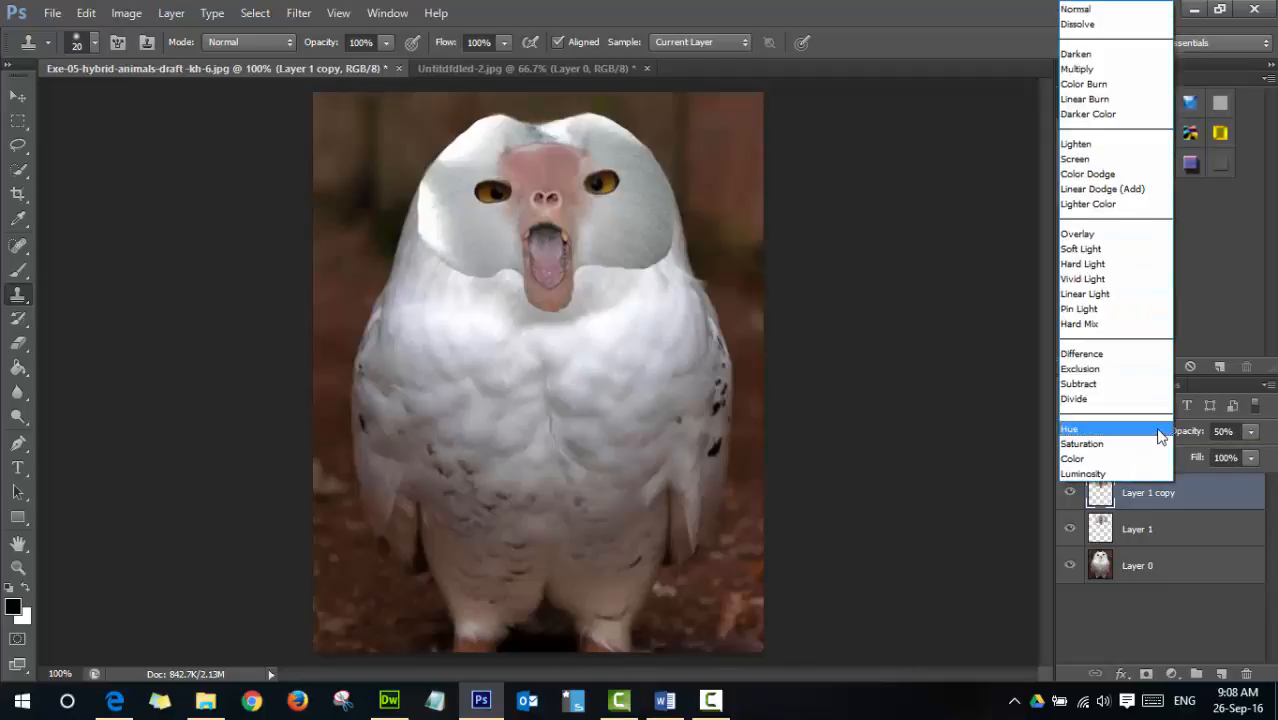
{"action": "left_click", "coordinate": [1084, 264]}
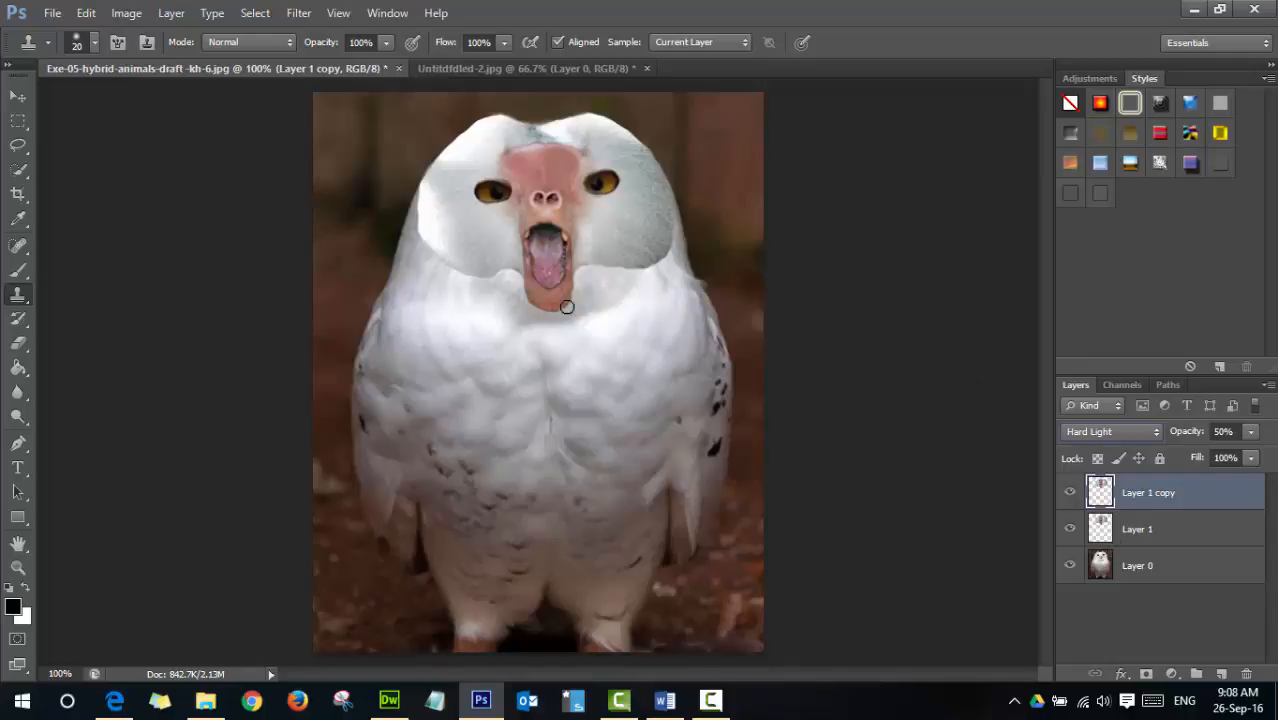
{"action": "left_click", "coordinate": [548, 281]}
{"action": "key", "text": "ctrl+z"}
Preview the Hard Light face copy at 100% opacity, return it to 50%, and dismiss the Office notification
{"action": "left_click", "coordinate": [1251, 432]}
{"action": "left_click_drag", "start_coordinate": [1224, 456], "coordinate": [1269, 455]}
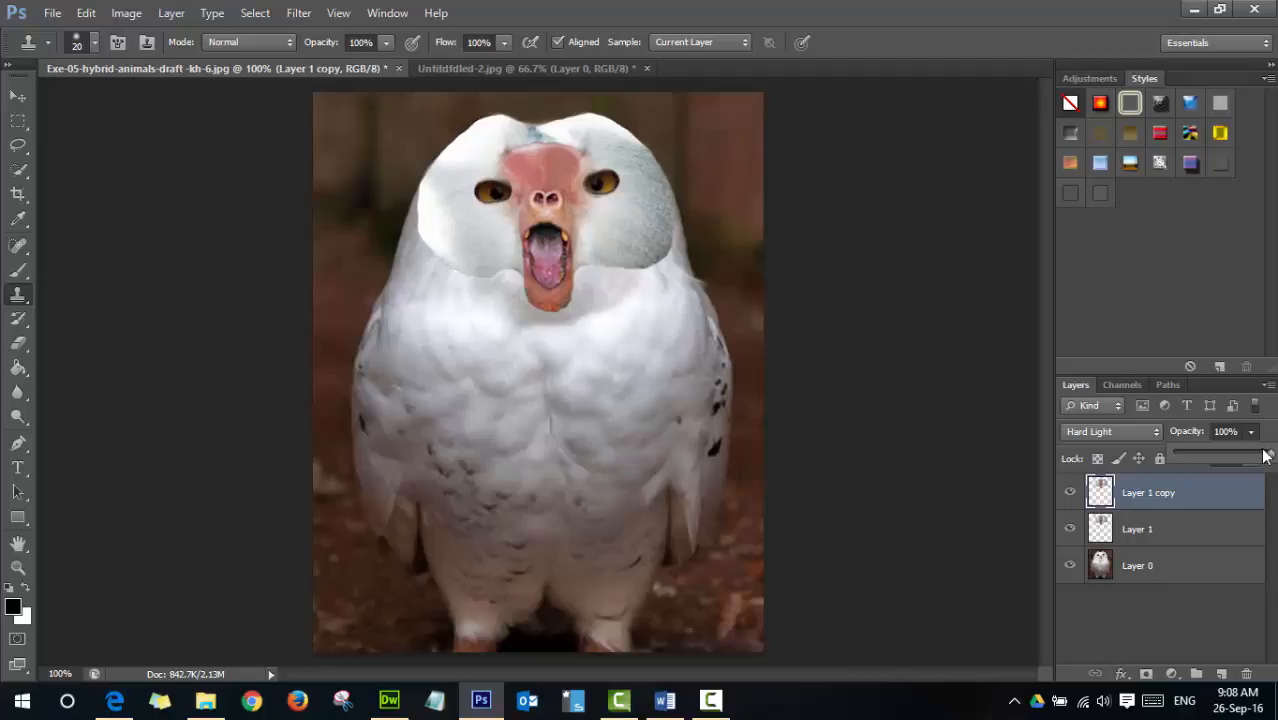
{"action": "left_click", "coordinate": [1232, 432]}
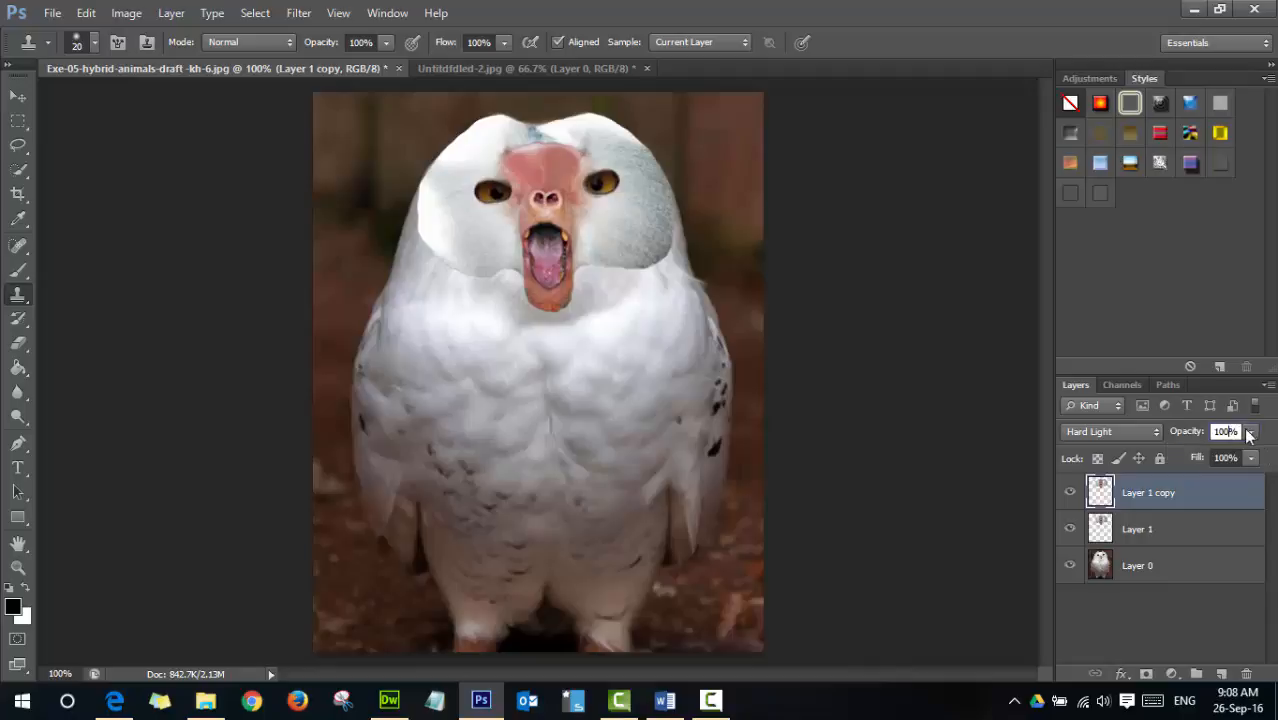
{"action": "key", "text": "BackSpace"}
{"action": "key", "text": "BackSpace"}
{"action": "key", "text": "BackSpace"}
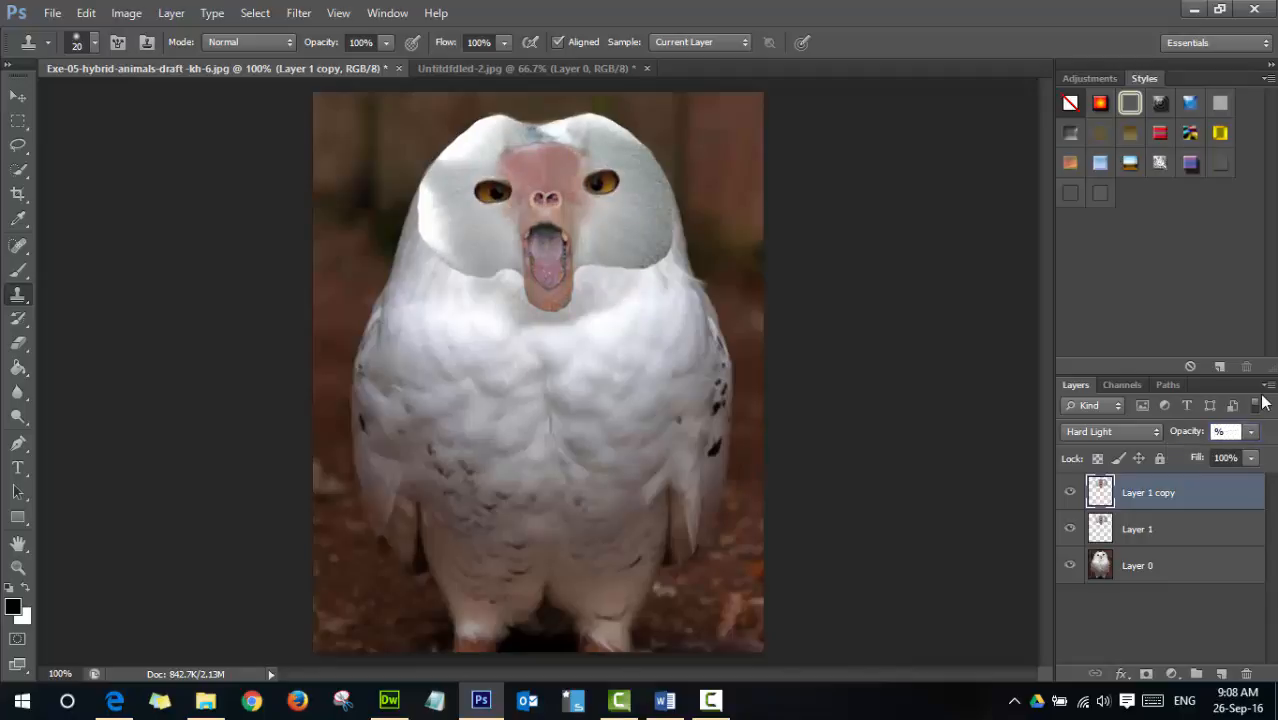
{"action": "type", "text": "50"}
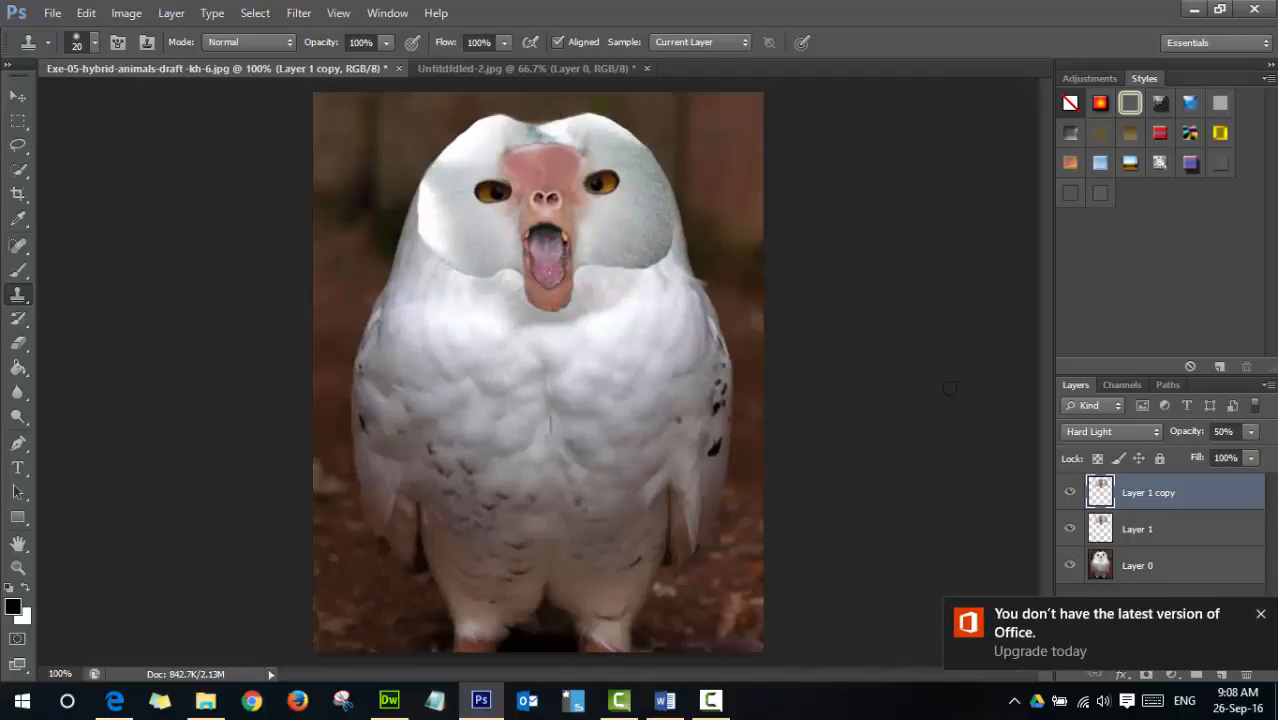
{"action": "left_click", "coordinate": [1259, 613]}
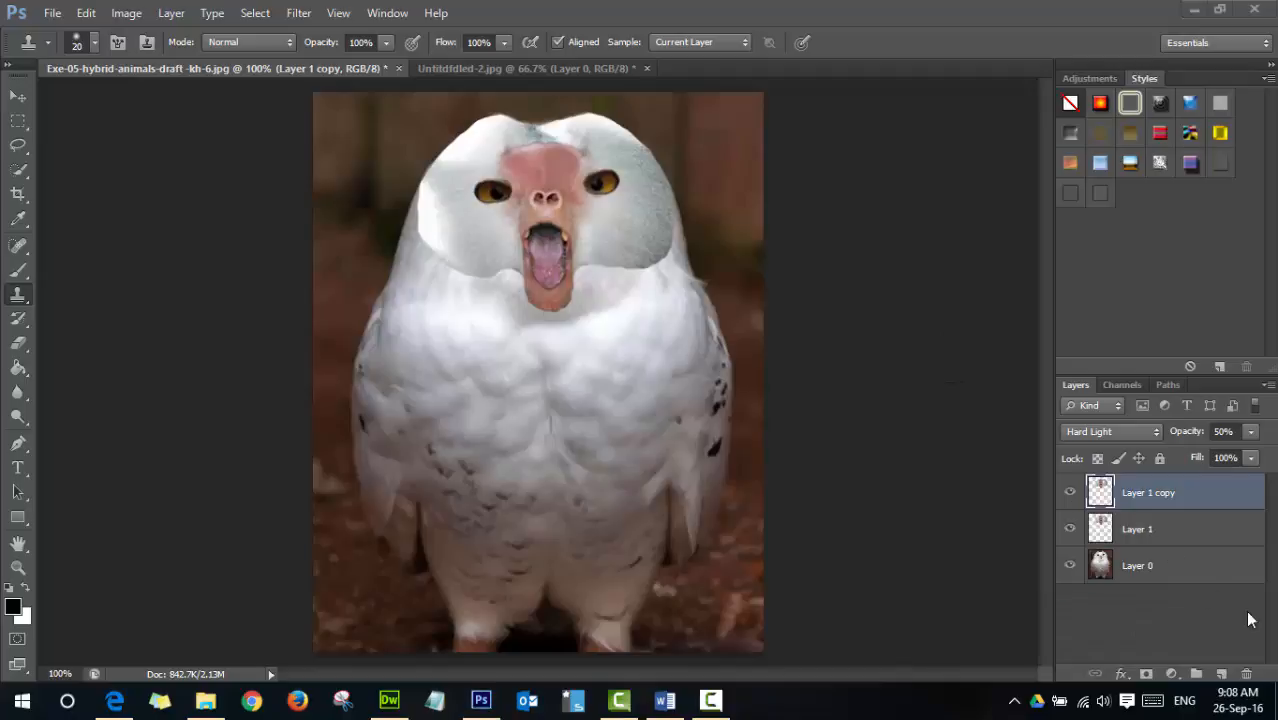